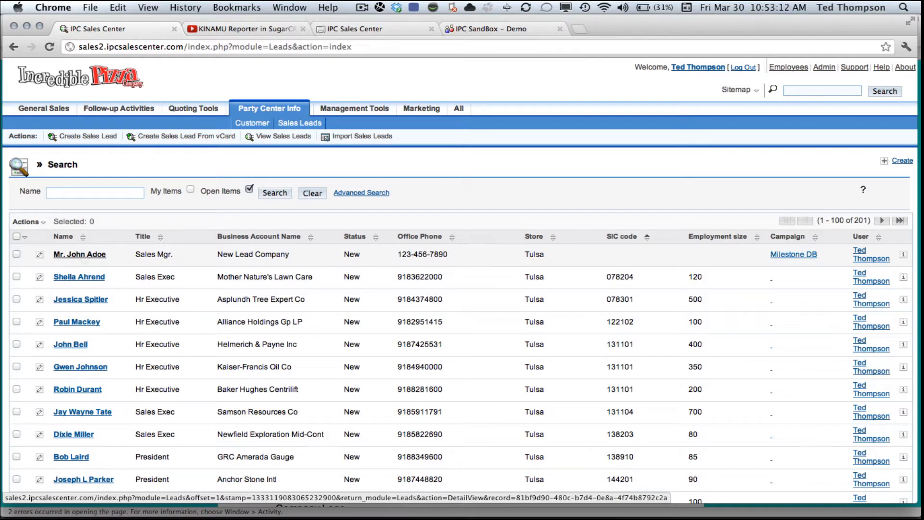
Open the first sales lead's record from the list and switch it into edit mode
{"action": "left_click", "coordinate": [80, 255]}
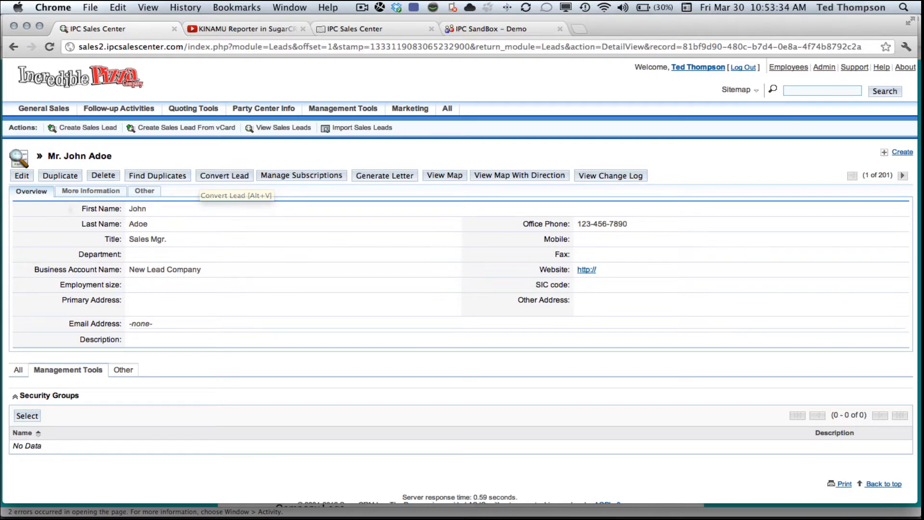
{"action": "left_click", "coordinate": [59, 175]}
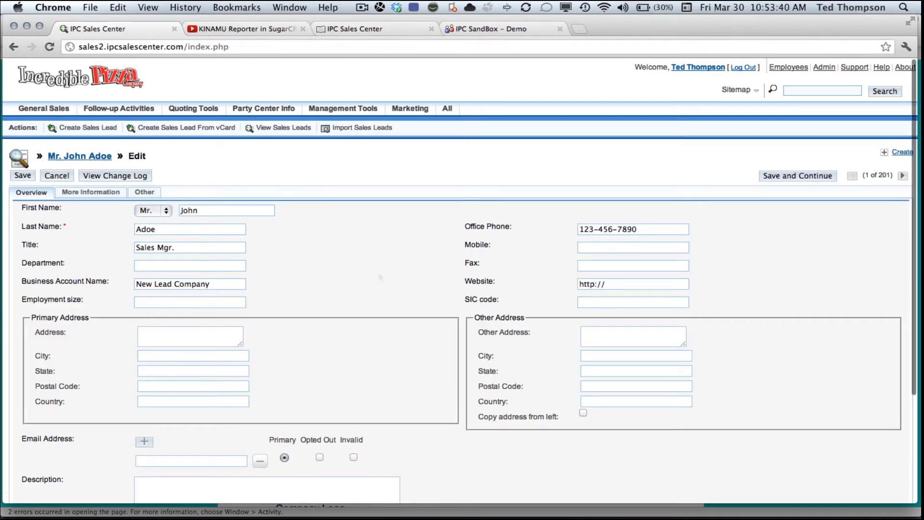
Enter the lead's primary street address, correcting a mistyped character
{"action": "scroll", "coordinate": [380, 277], "scroll_direction": "down", "scroll_amount": 3}
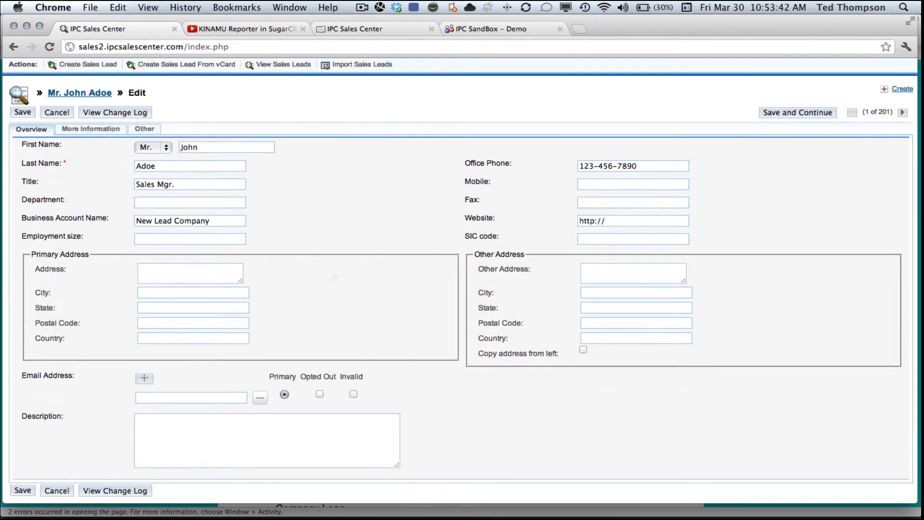
{"action": "left_click", "coordinate": [156, 269]}
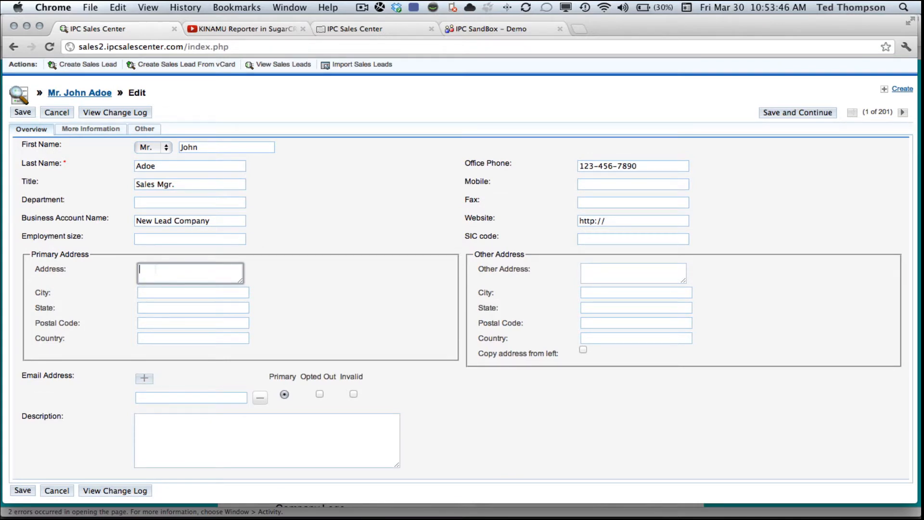
Fill in the primary address city from the suggestions and type the state code
{"action": "key", "text": "Tab"}
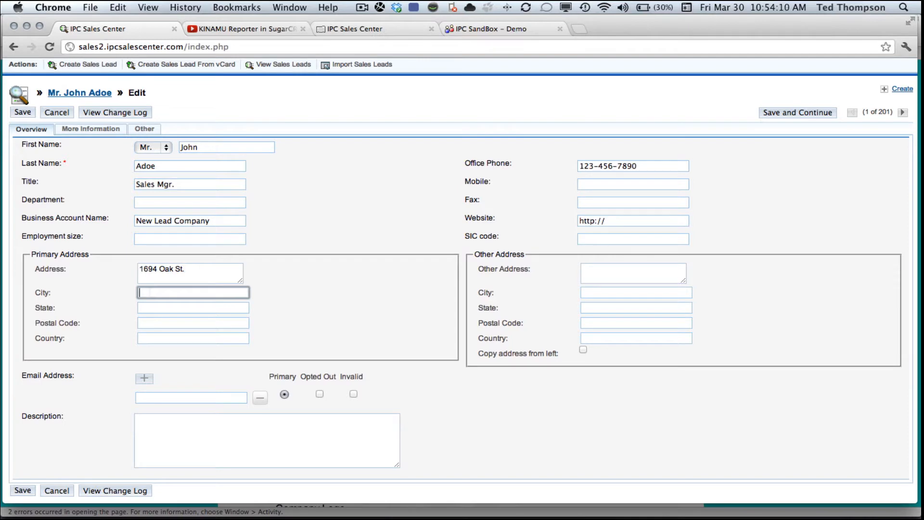
{"action": "type", "text": "T"}
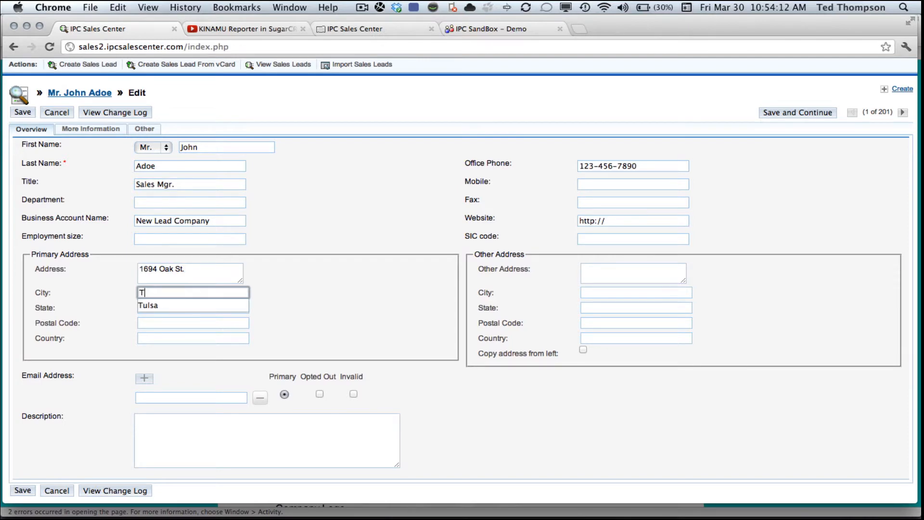
{"action": "scroll", "coordinate": [462, 289], "scroll_direction": "up", "scroll_amount": 1}
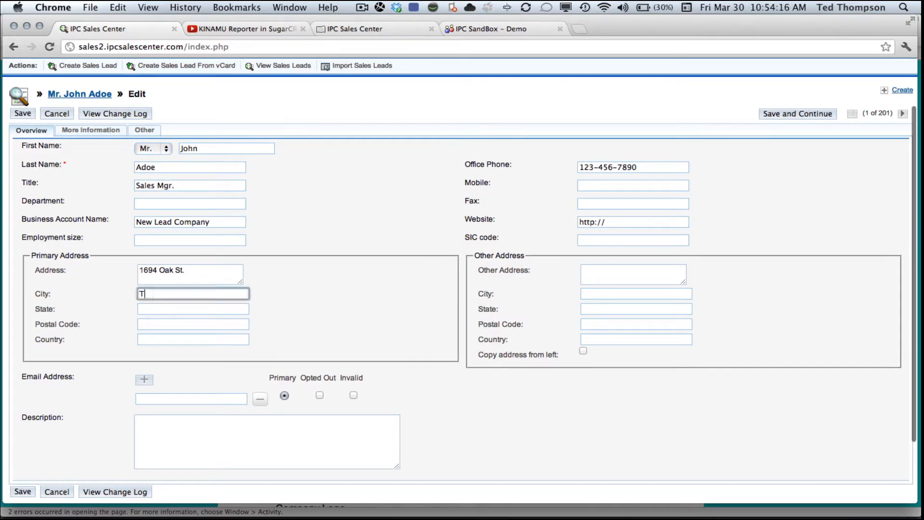
{"action": "type", "text": "u"}
{"action": "key", "text": "Down"}
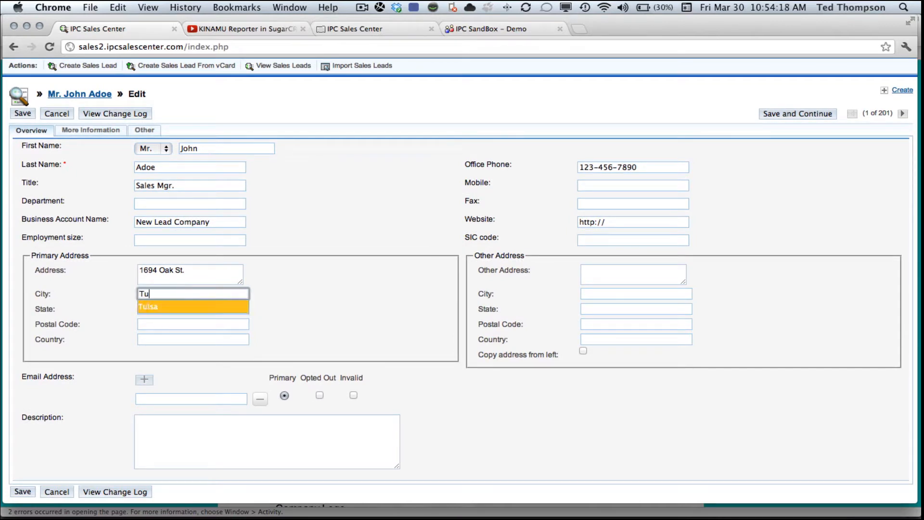
{"action": "key", "text": "Return"}
{"action": "key", "text": "Tab"}
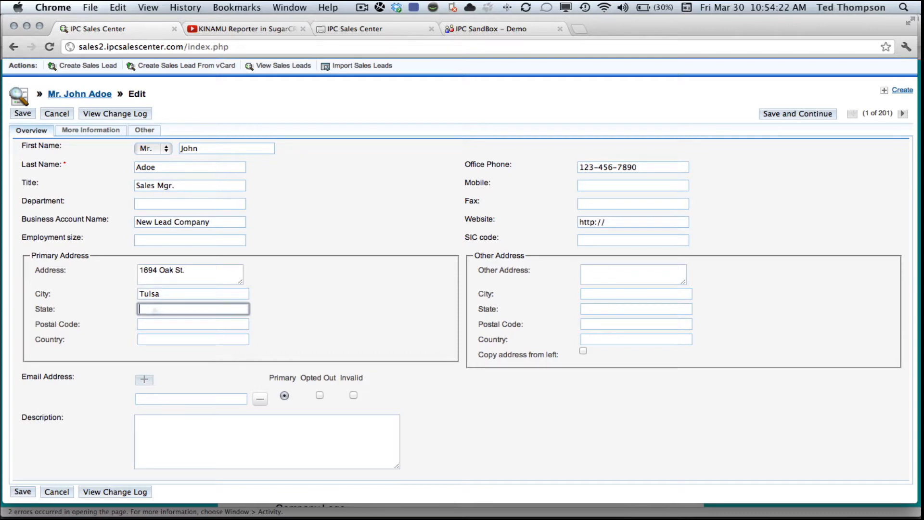
{"action": "type", "text": "OK"}
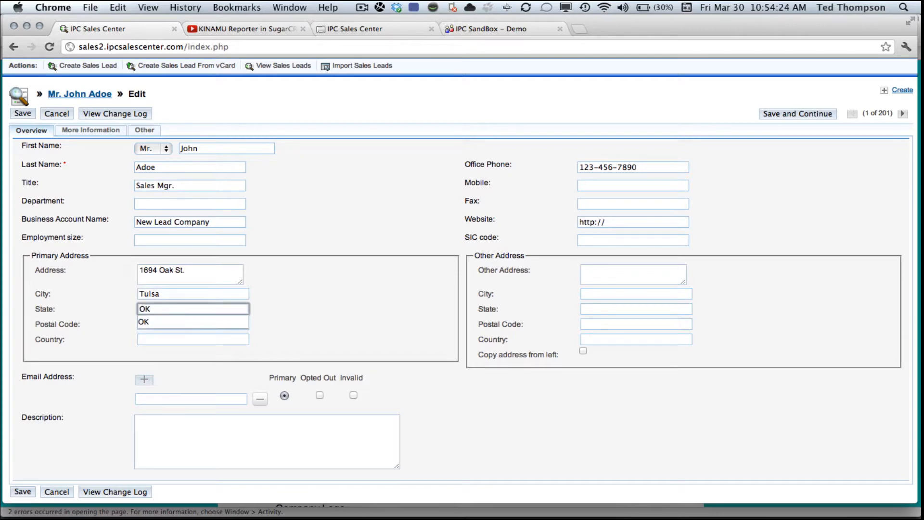
{"action": "left_click", "coordinate": [359, 296]}
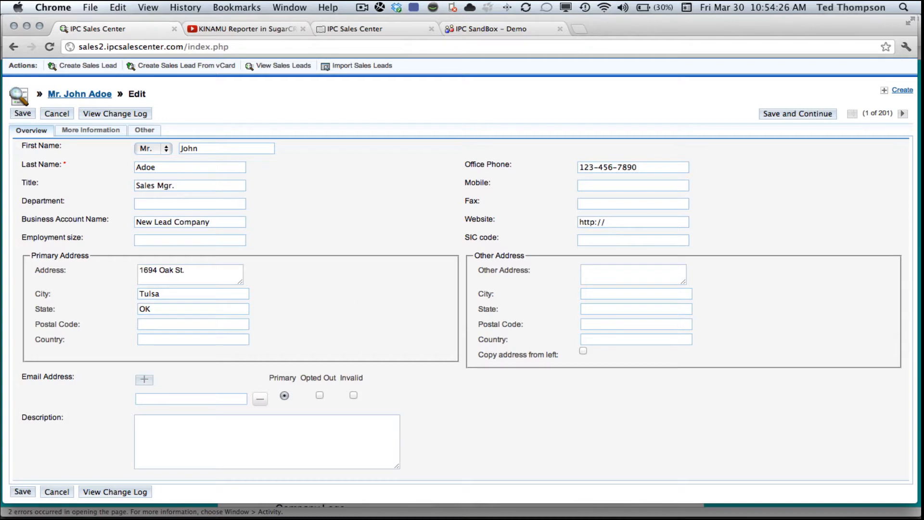
Enter the lead's e-mail address in the Email field and save the lead record
{"action": "scroll", "coordinate": [208, 331], "scroll_direction": "down", "scroll_amount": 5}
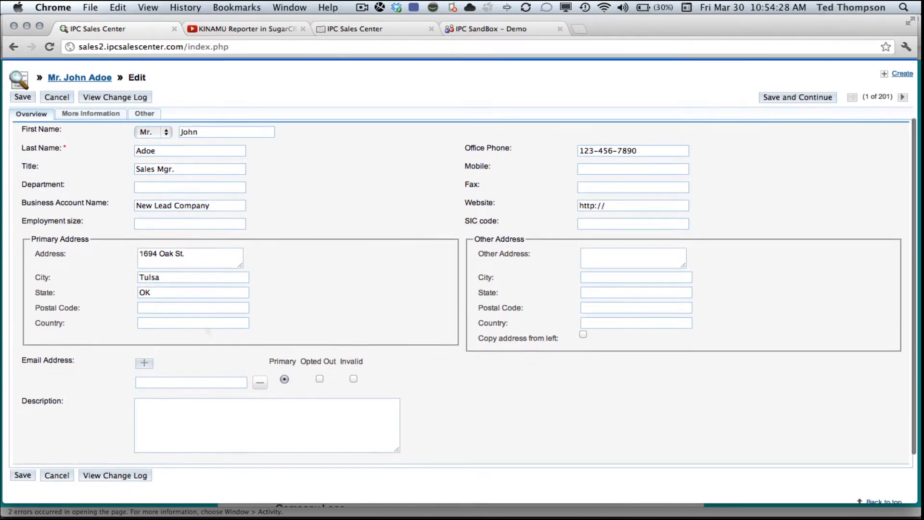
{"action": "left_click", "coordinate": [144, 319]}
{"action": "scroll", "coordinate": [147, 325], "scroll_direction": "up", "scroll_amount": 1}
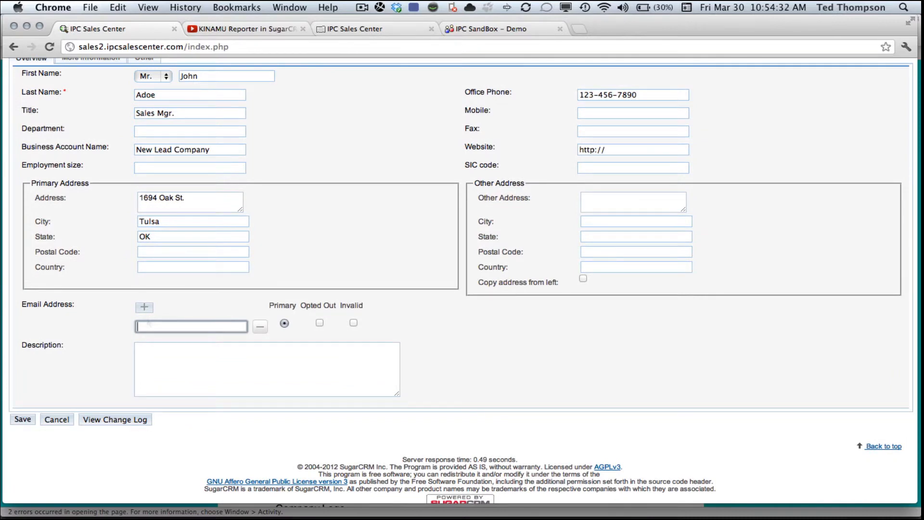
{"action": "type", "text": "john.adoe@"}
{"action": "type", "text": "test.com"}
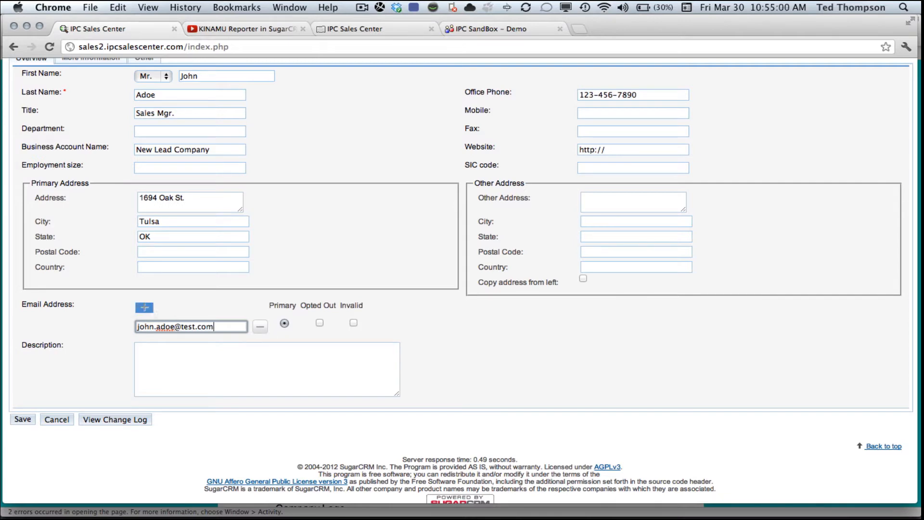
{"action": "left_click", "coordinate": [144, 307]}
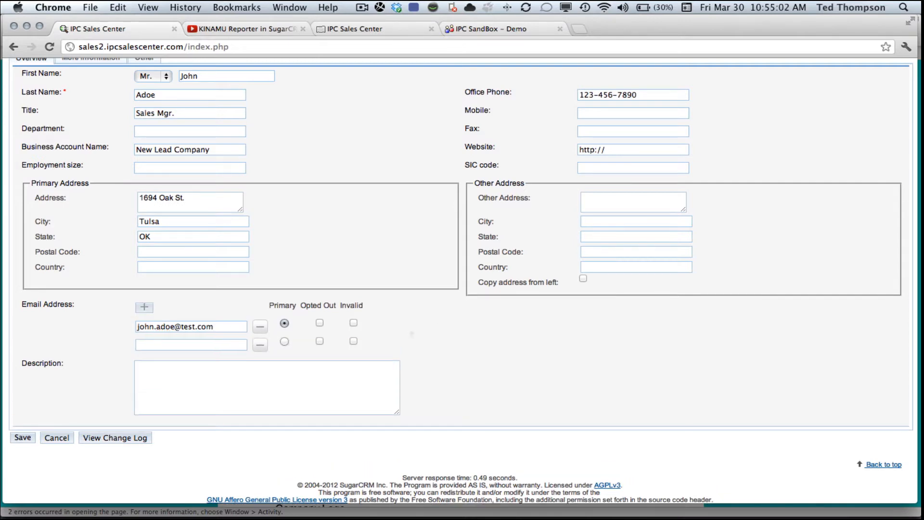
{"action": "scroll", "coordinate": [450, 277], "scroll_direction": "up", "scroll_amount": 5}
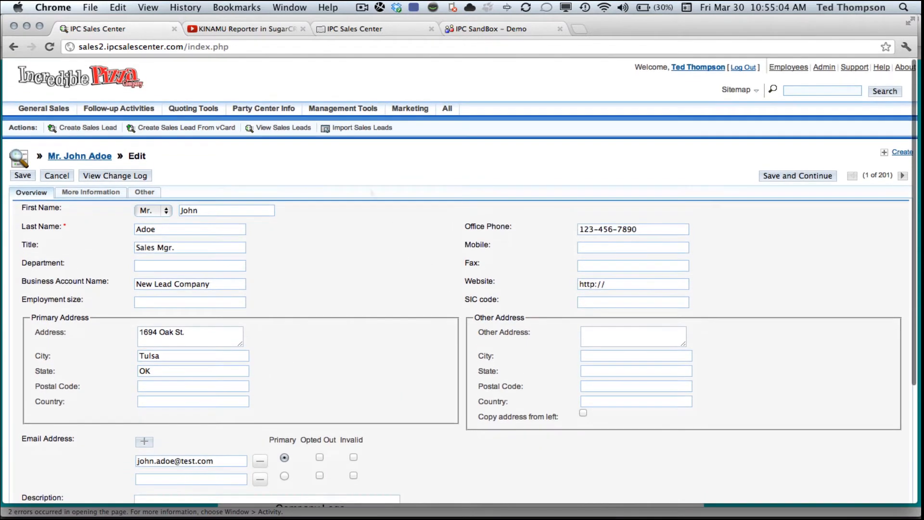
{"action": "left_click", "coordinate": [23, 176]}
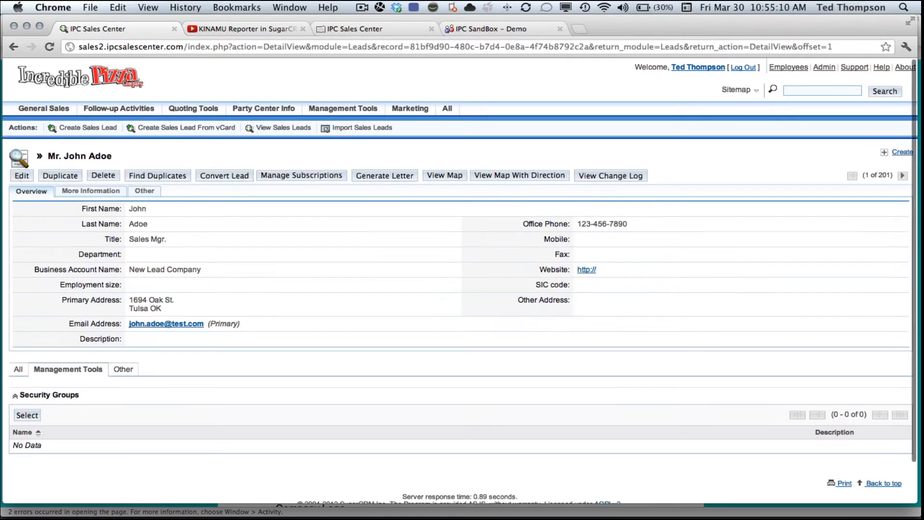
Show the More Information tab with status New and campaign Milestone DB
{"action": "left_click", "coordinate": [91, 192]}
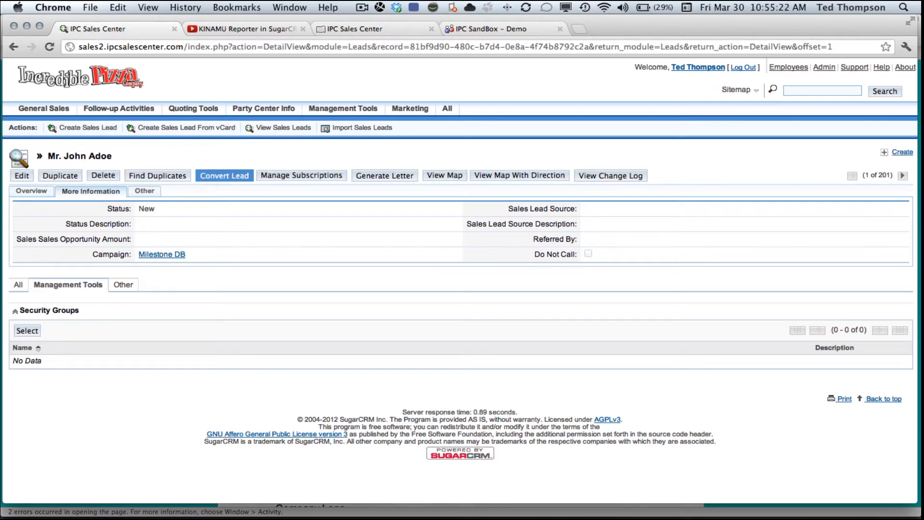
Start Convert Lead, enable Create Opportunity, and name it 'Test Opportunity #1'
{"action": "left_click", "coordinate": [224, 176]}
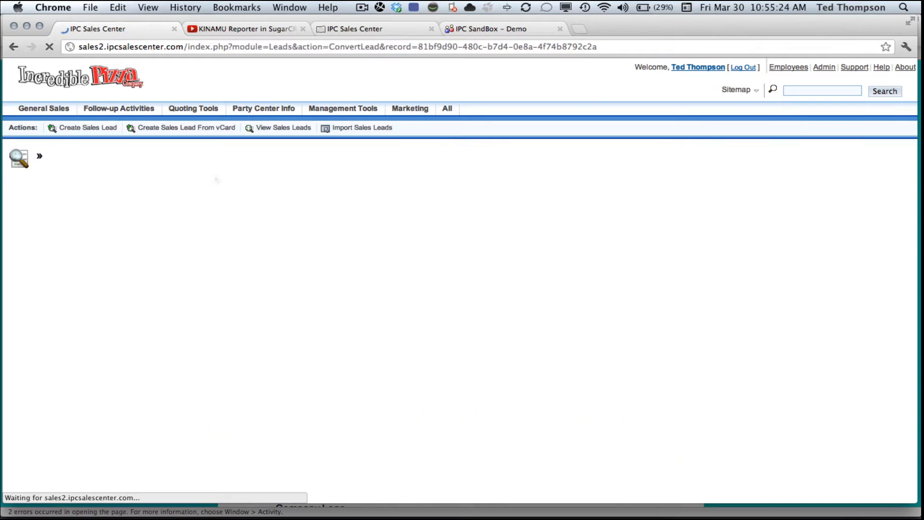
{"action": "scroll", "coordinate": [462, 280], "scroll_direction": "down", "scroll_amount": 10}
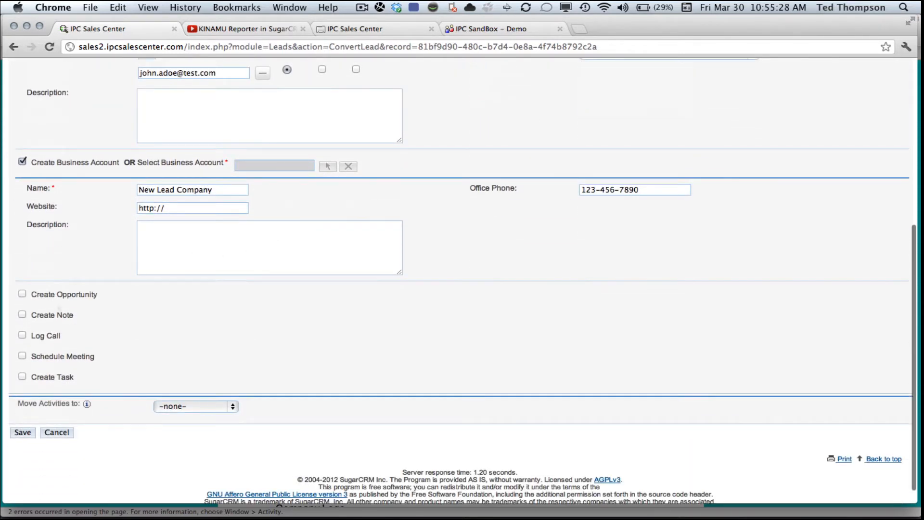
{"action": "left_click", "coordinate": [22, 293]}
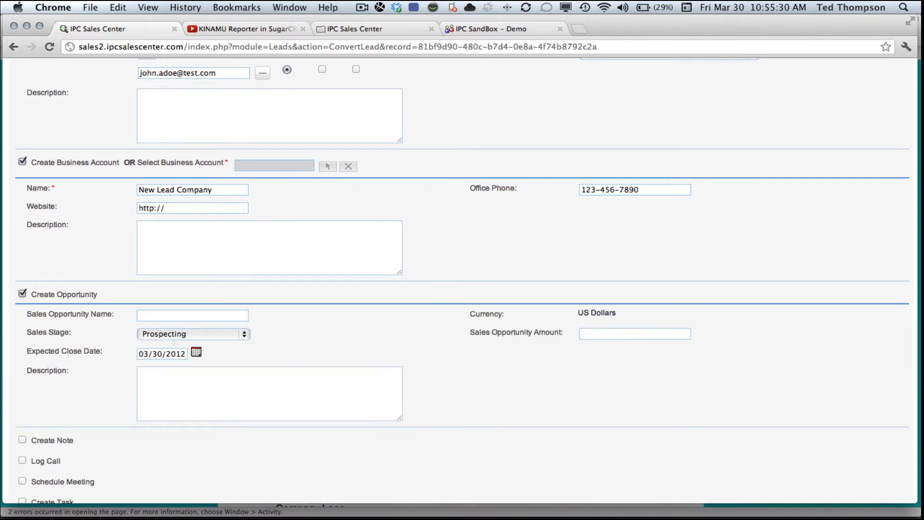
{"action": "left_click", "coordinate": [193, 315]}
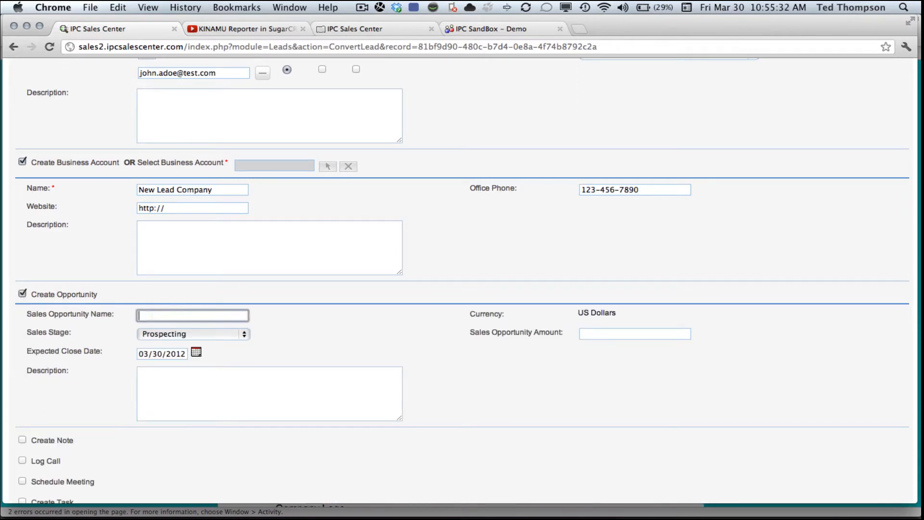
{"action": "type", "text": "Test"}
{"action": "type", "text": "Opportunity #1"}
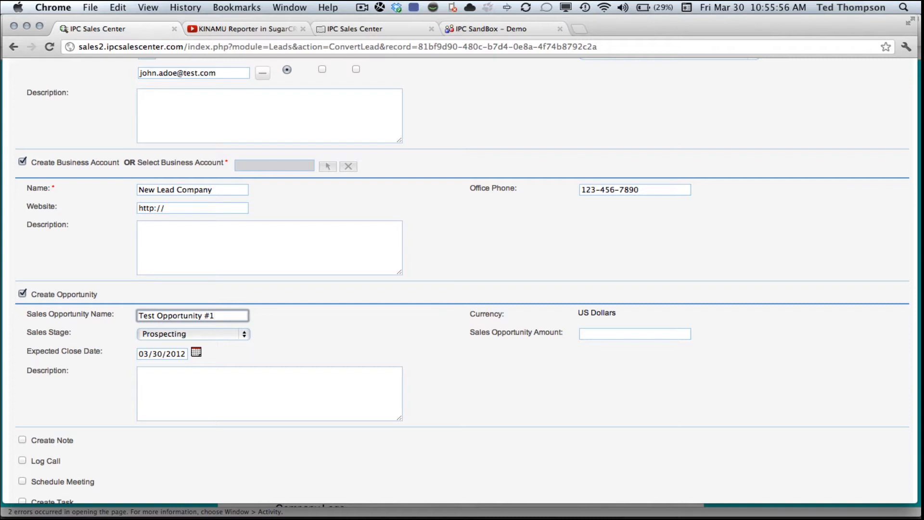
Set the opportunity's close date to 04/20/2012, description 'Big Party' and amount 2700
{"action": "left_click", "coordinate": [196, 352]}
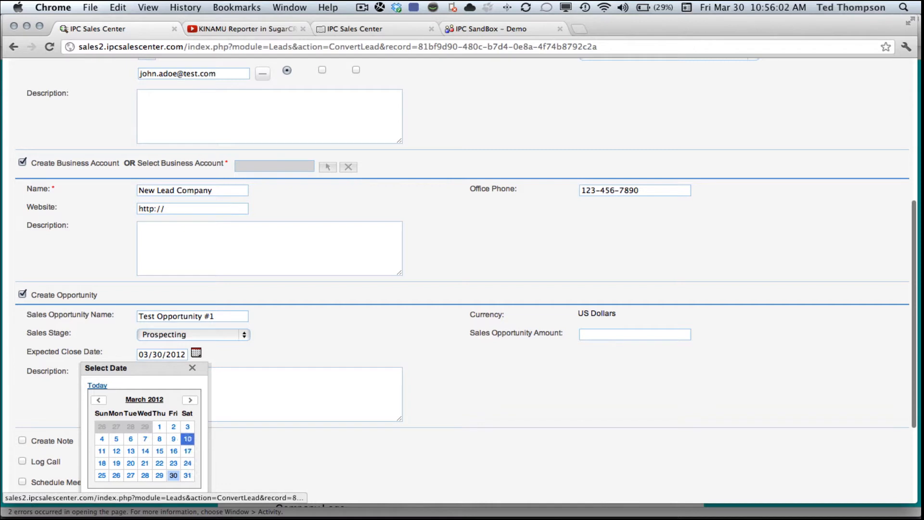
{"action": "left_click", "coordinate": [190, 399]}
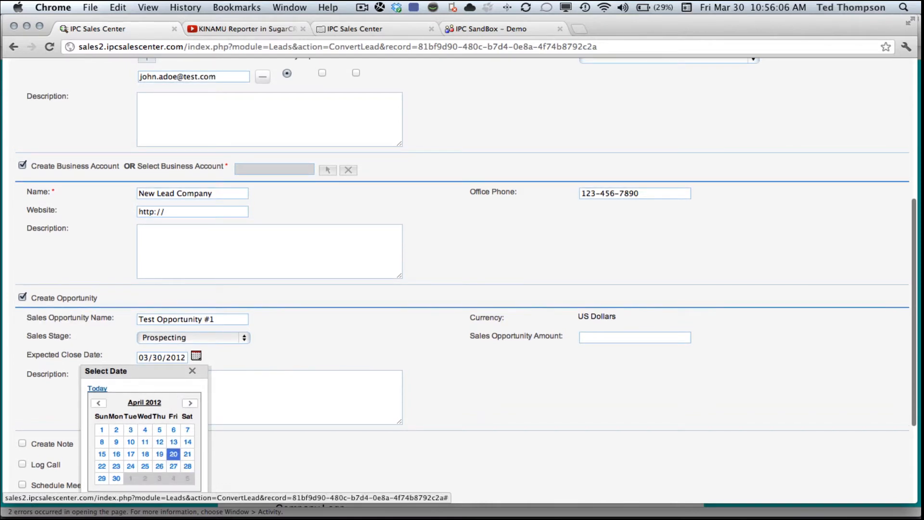
{"action": "left_click", "coordinate": [173, 454]}
{"action": "left_click", "coordinate": [188, 390]}
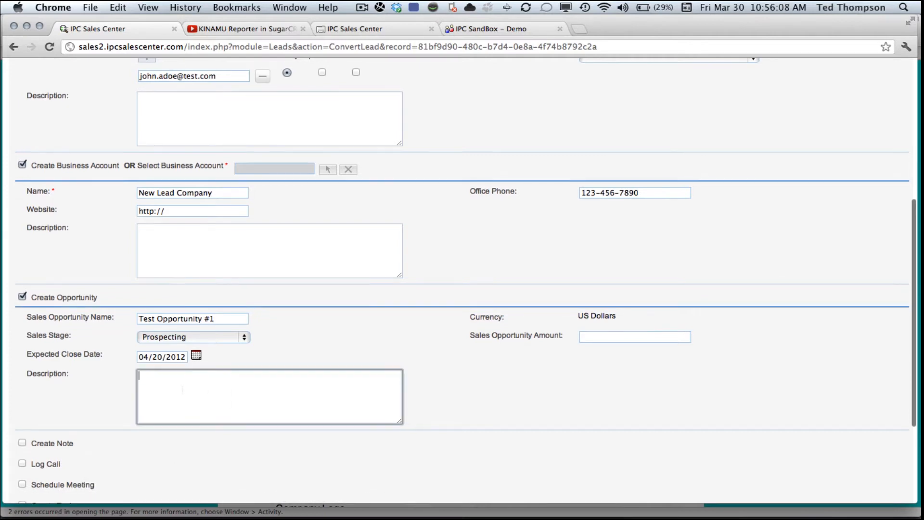
{"action": "scroll", "coordinate": [185, 390], "scroll_direction": "up", "scroll_amount": 1}
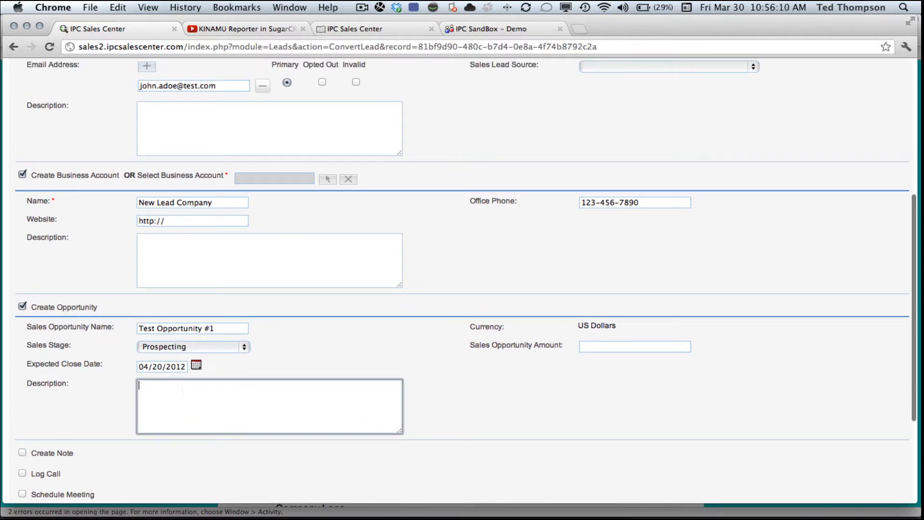
{"action": "type", "text": "Big Party"}
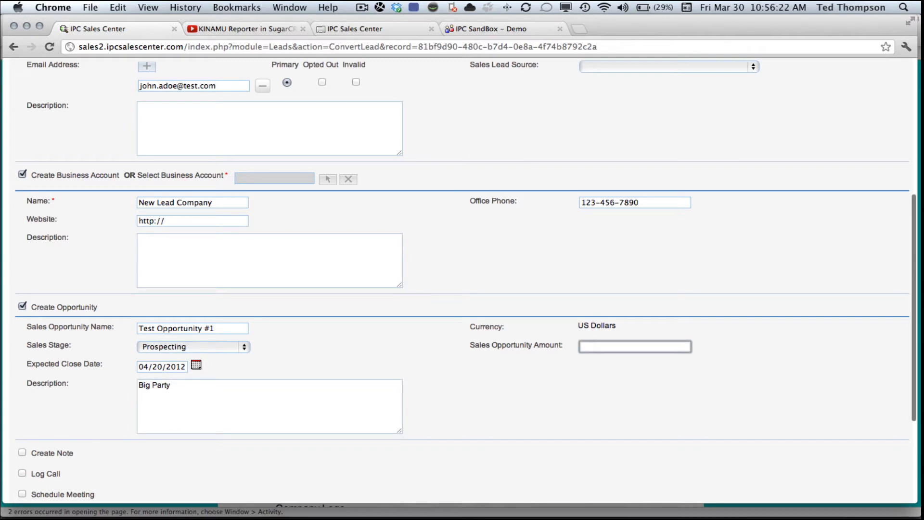
{"action": "type", "text": "2700"}
Add a 'Needs discussed' note with body 'He's got a sales team of 25 he wants to bring'
{"action": "scroll", "coordinate": [119, 398], "scroll_direction": "down", "scroll_amount": 3}
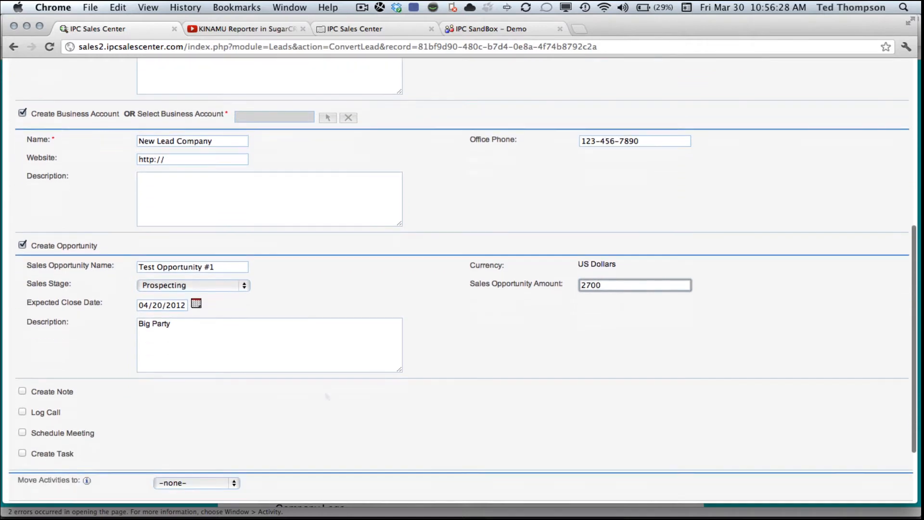
{"action": "left_click", "coordinate": [22, 377]}
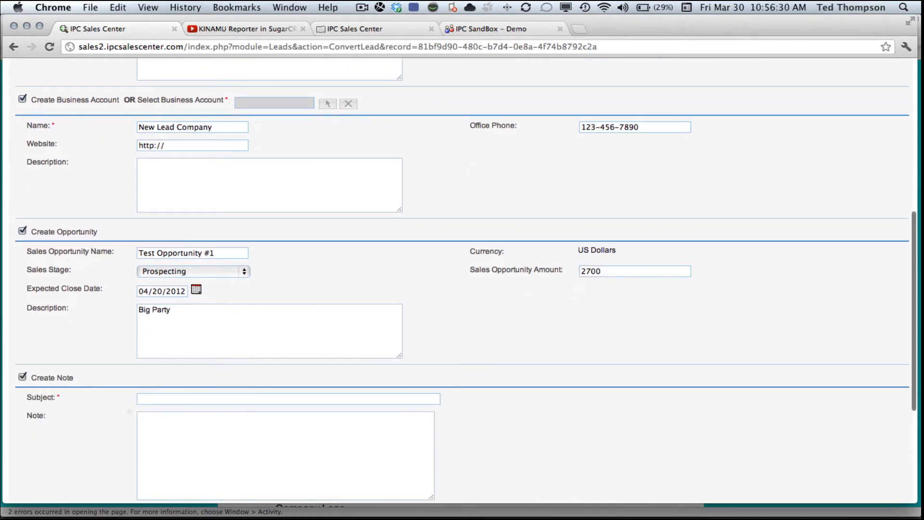
{"action": "left_click", "coordinate": [144, 398]}
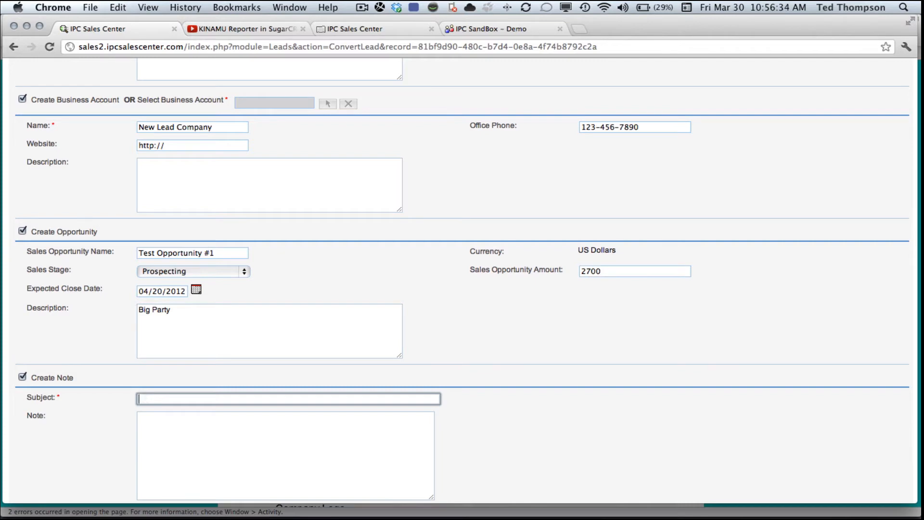
{"action": "type", "text": "He"}
{"action": "key", "text": "BackSpace"}
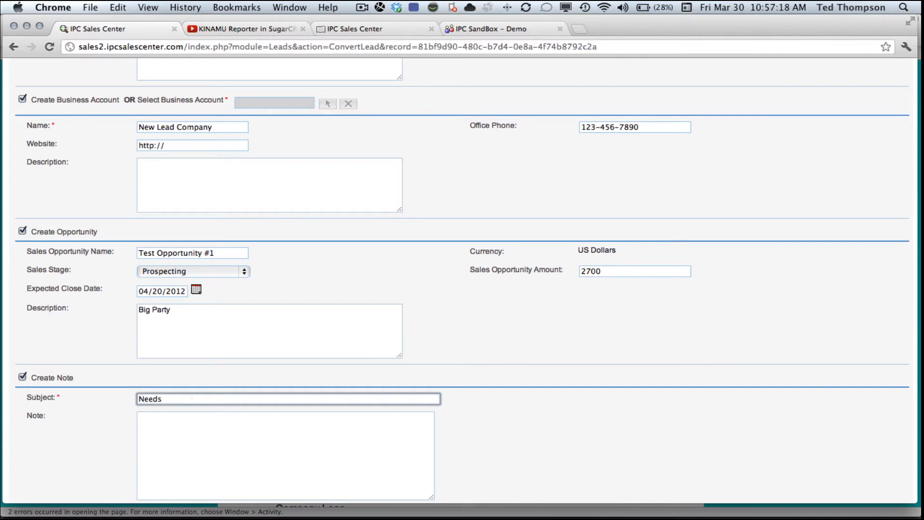
{"action": "type", "text": "discussed"}
{"action": "left_click", "coordinate": [166, 422]}
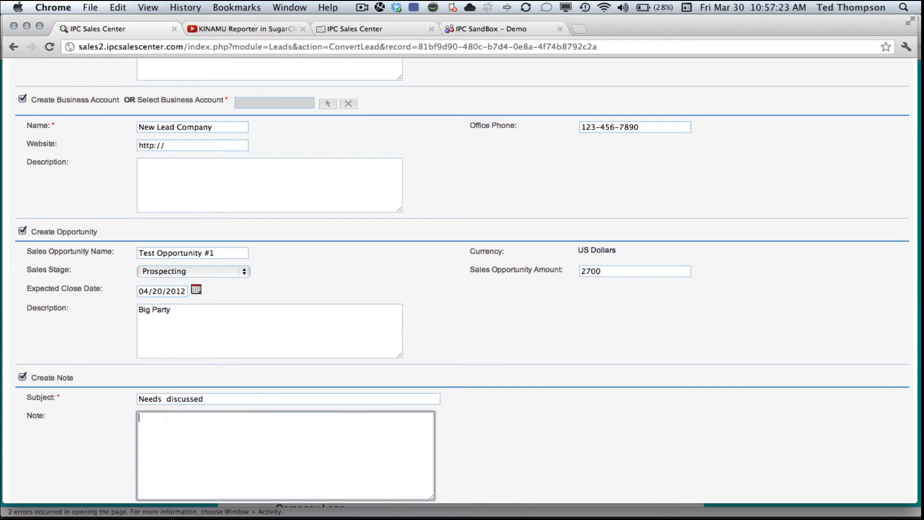
{"action": "type", "text": "He 's got a sales team of"}
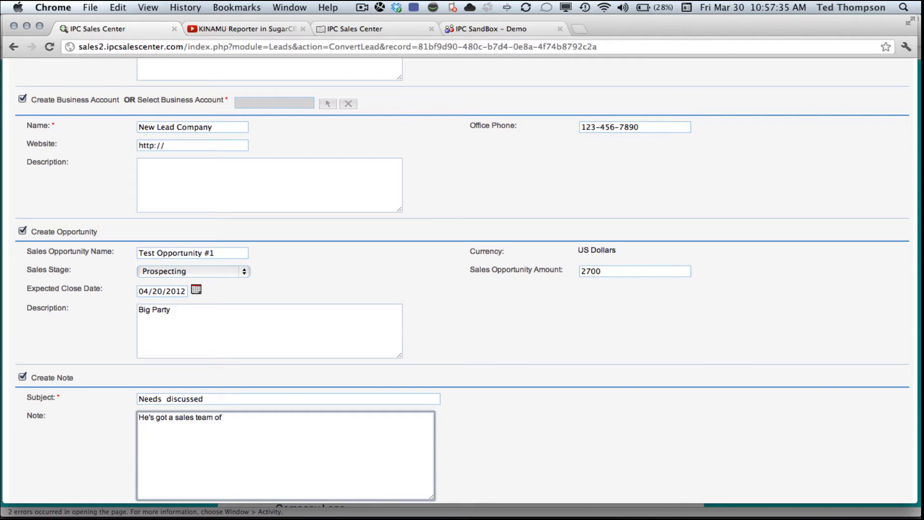
{"action": "type", "text": " 25 he wants to bring"}
{"action": "scroll", "coordinate": [462, 279], "scroll_direction": "down", "scroll_amount": 5}
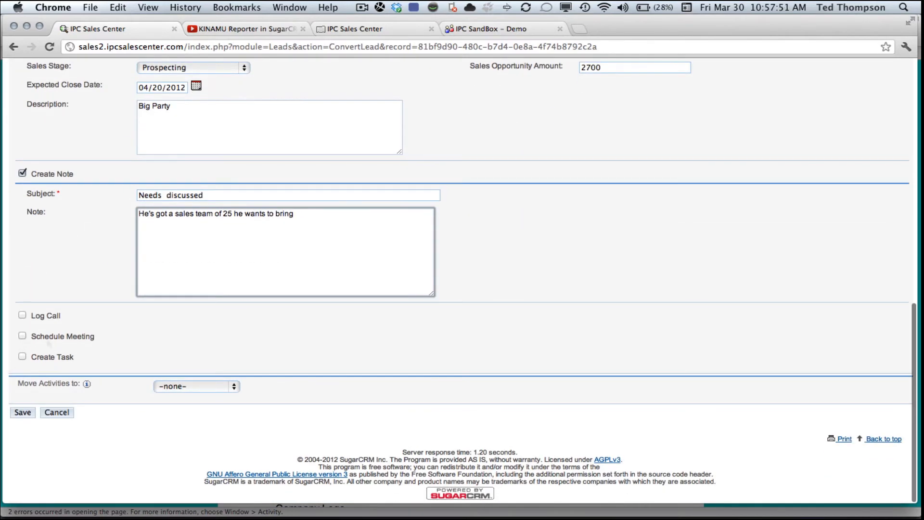
{"action": "left_click", "coordinate": [22, 315]}
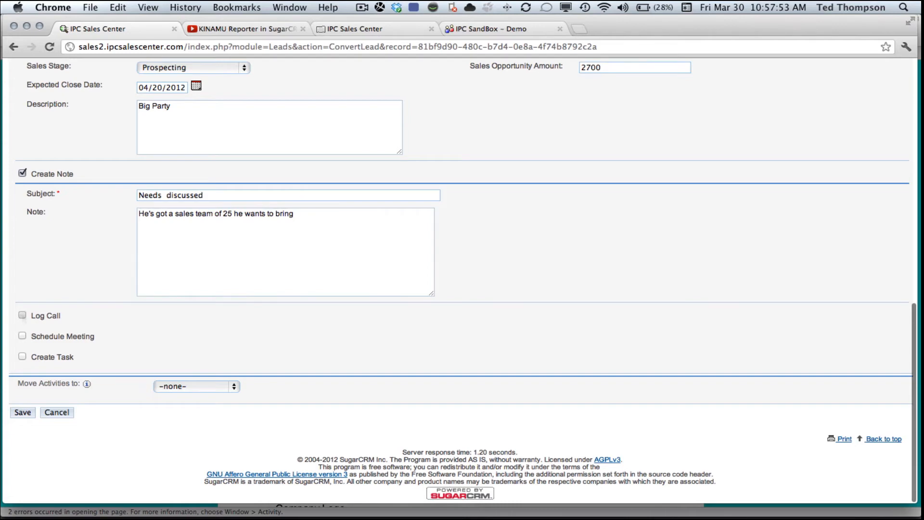
Enter the call subject 'Called to introduce myself' and description 'Great first call.'
{"action": "left_click", "coordinate": [169, 337]}
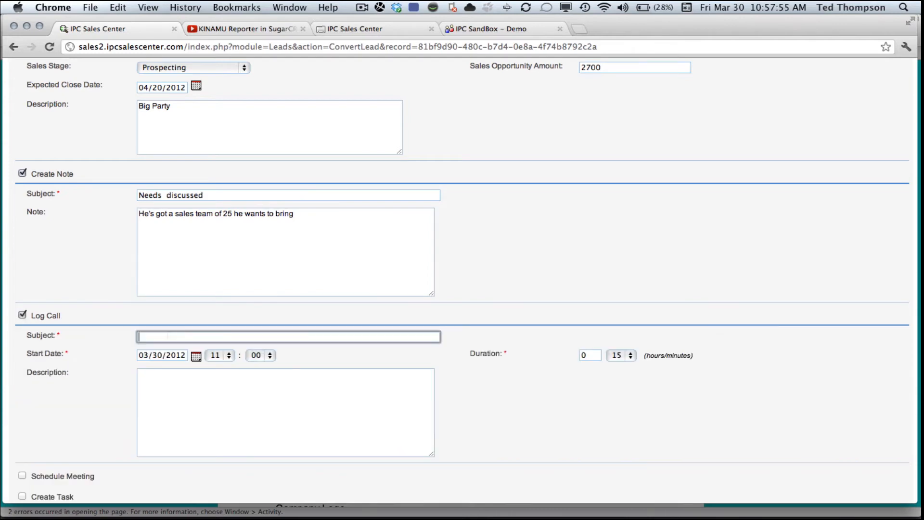
{"action": "type", "text": "Called to intro duc"}
{"action": "key", "text": "BackSpace"}
{"action": "key", "text": "BackSpace"}
{"action": "key", "text": "BackSpace"}
{"action": "key", "text": "BackSpace"}
{"action": "type", "text": "duce my"}
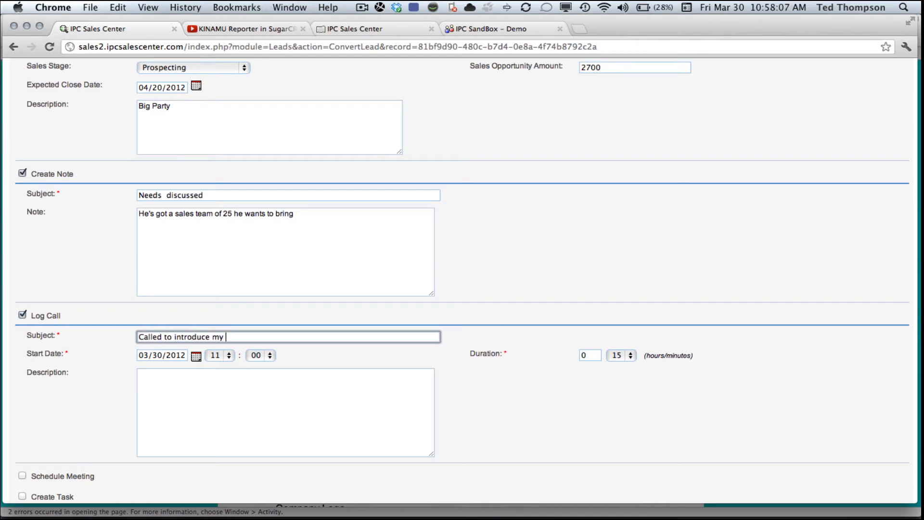
{"action": "key", "text": "BackSpace"}
{"action": "type", "text": "self"}
{"action": "left_click", "coordinate": [184, 388]}
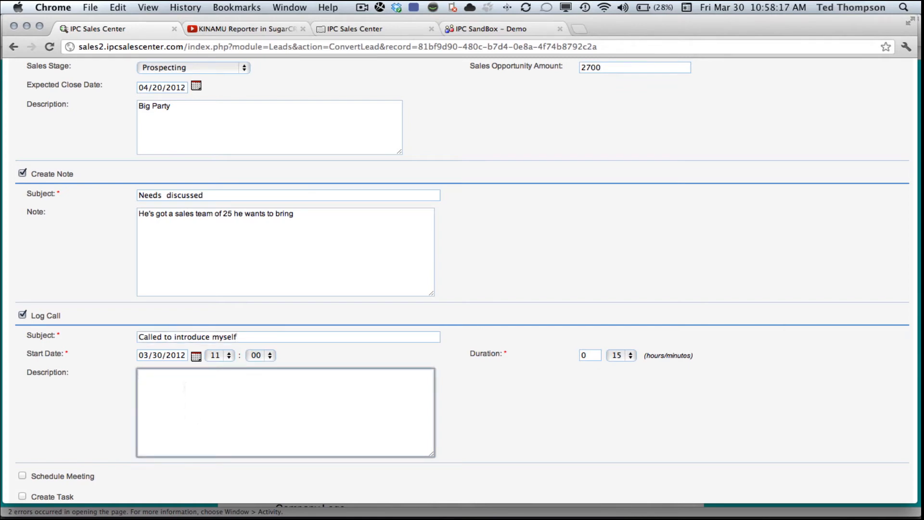
{"action": "type", "text": "Great first call."}
{"action": "scroll", "coordinate": [462, 279], "scroll_direction": "down", "scroll_amount": 5}
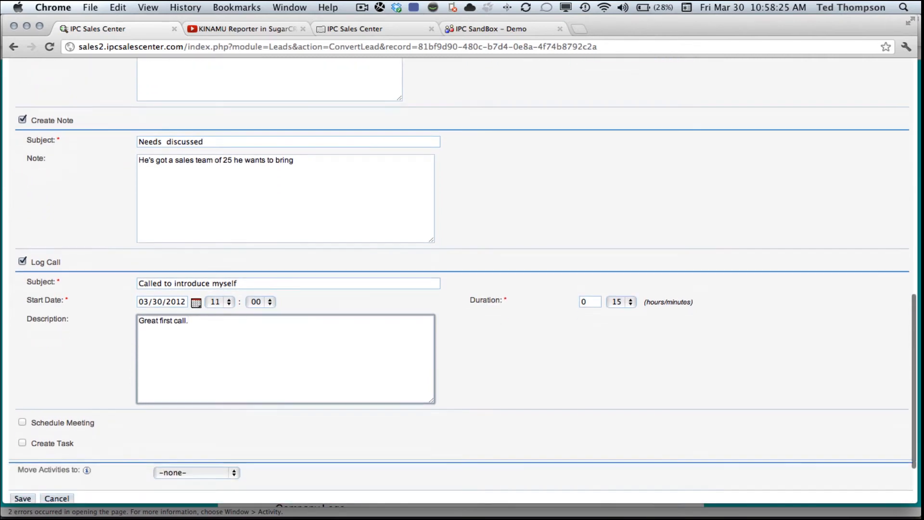
Add a 'Follow up meeting' on 04/06/2012 lasting 30 minutes, described 'Meet at his office'
{"action": "left_click", "coordinate": [22, 335]}
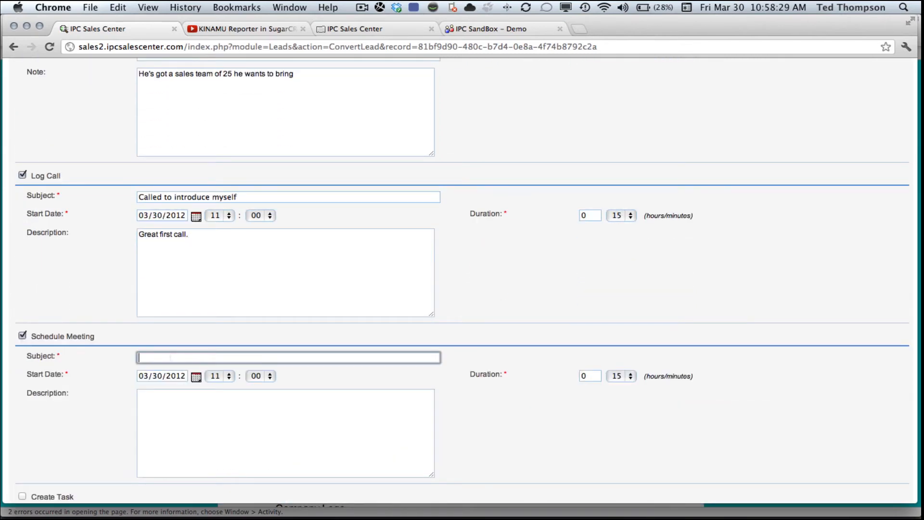
{"action": "type", "text": "Follow up meeting"}
{"action": "left_click", "coordinate": [196, 376]}
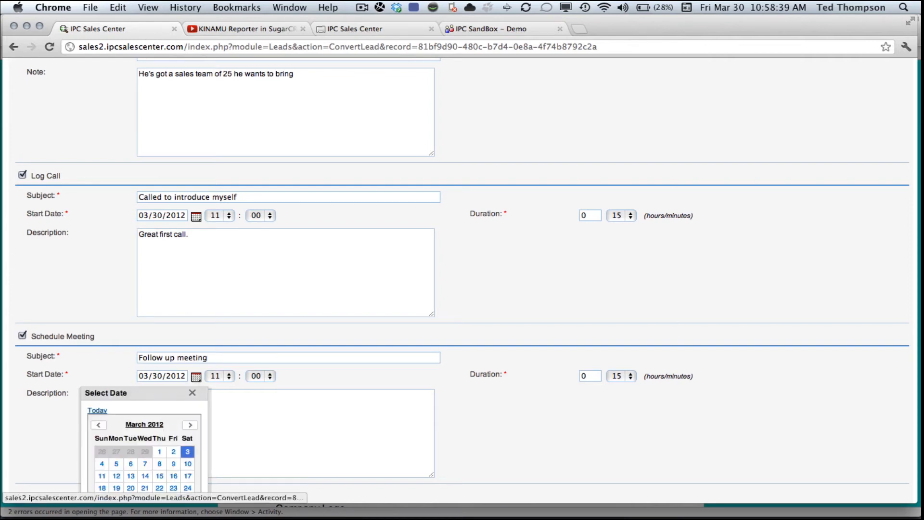
{"action": "scroll", "coordinate": [197, 450], "scroll_direction": "down", "scroll_amount": 1}
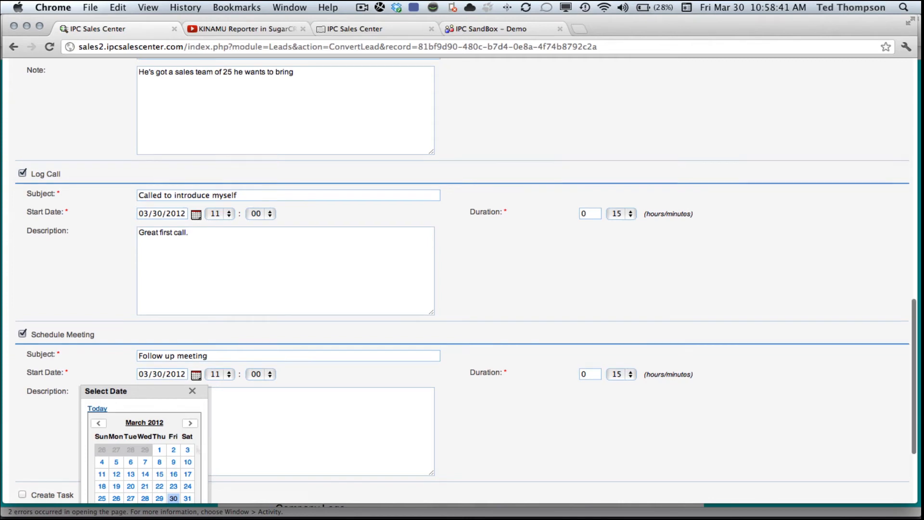
{"action": "scroll", "coordinate": [197, 450], "scroll_direction": "down", "scroll_amount": 2}
{"action": "left_click", "coordinate": [190, 385]}
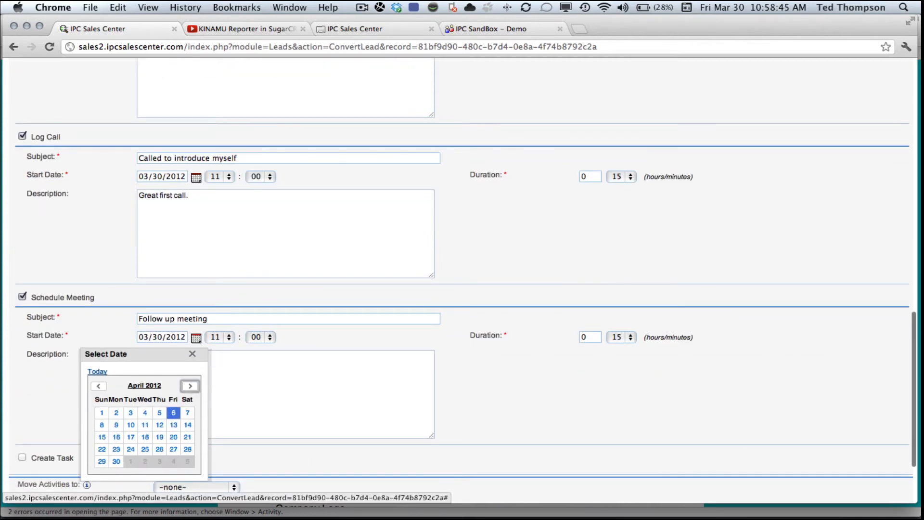
{"action": "left_click", "coordinate": [173, 412]}
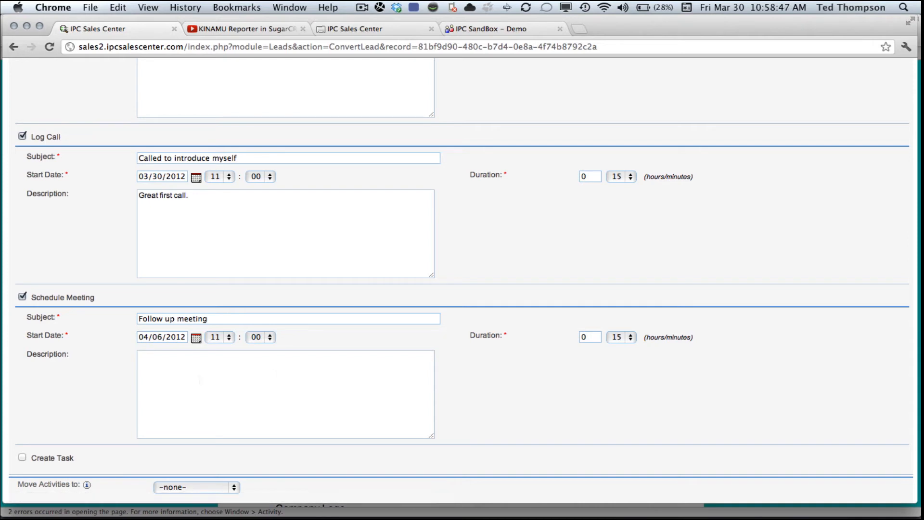
{"action": "left_click", "coordinate": [201, 377]}
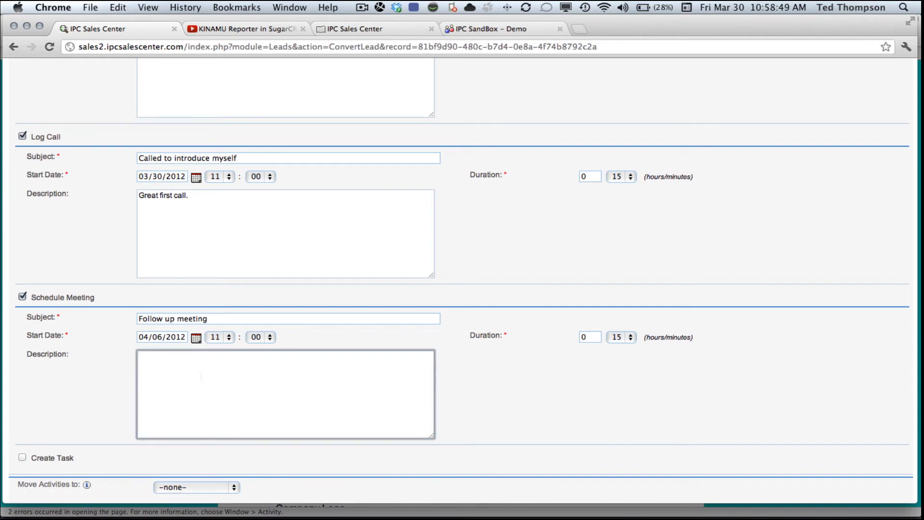
{"action": "type", "text": "Meet at his office"}
{"action": "left_click", "coordinate": [621, 336]}
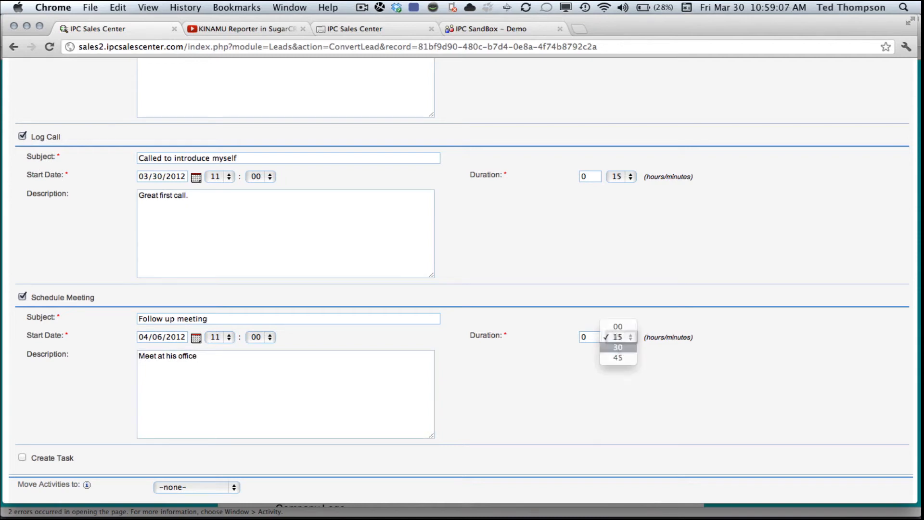
{"action": "left_click", "coordinate": [618, 347]}
{"action": "scroll", "coordinate": [505, 381], "scroll_direction": "down", "scroll_amount": 3}
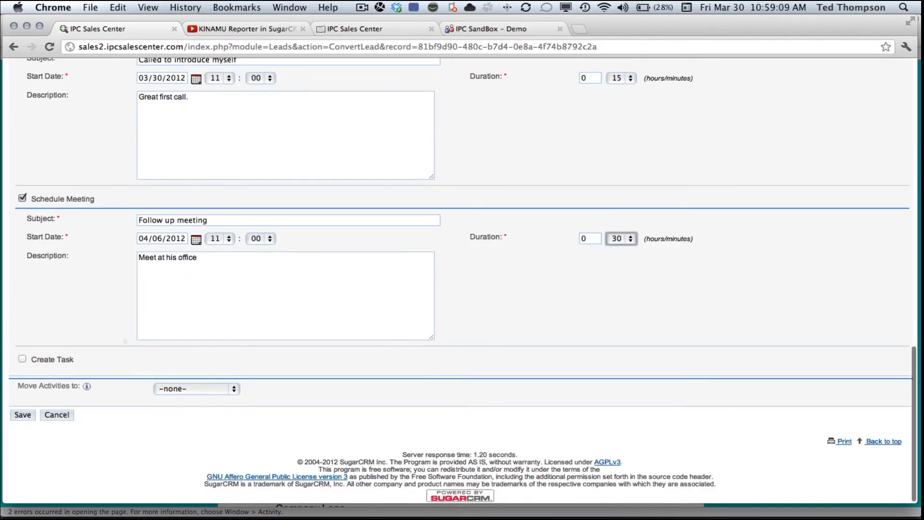
Create the In Progress task 'Put together info kit' described 'He wants info about our options'
{"action": "left_click", "coordinate": [23, 359]}
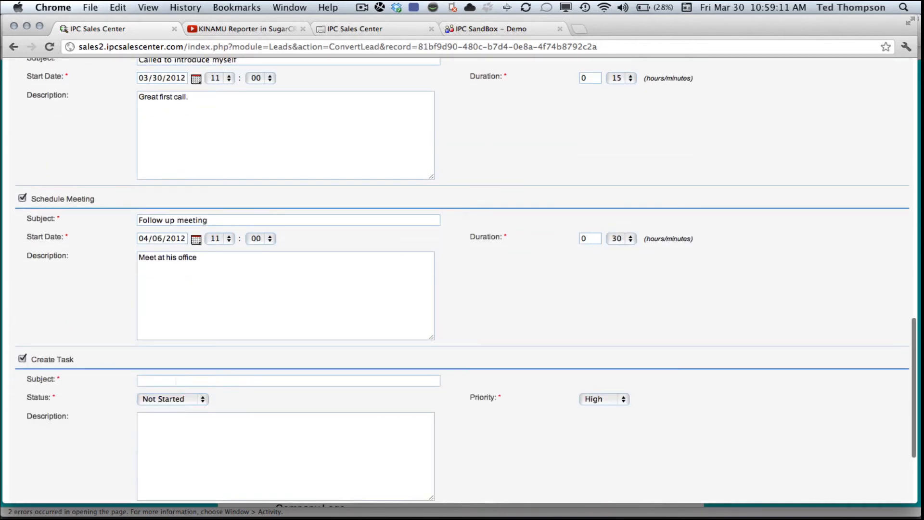
{"action": "left_click", "coordinate": [172, 380]}
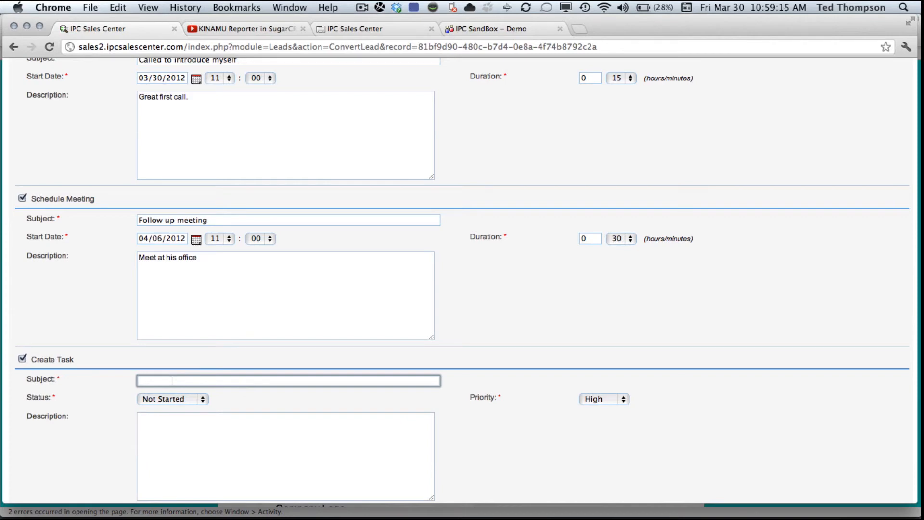
{"action": "type", "text": "Put together info kit"}
{"action": "key", "text": "Tab"}
{"action": "key", "text": "space"}
{"action": "key", "text": "Down"}
{"action": "key", "text": "Return"}
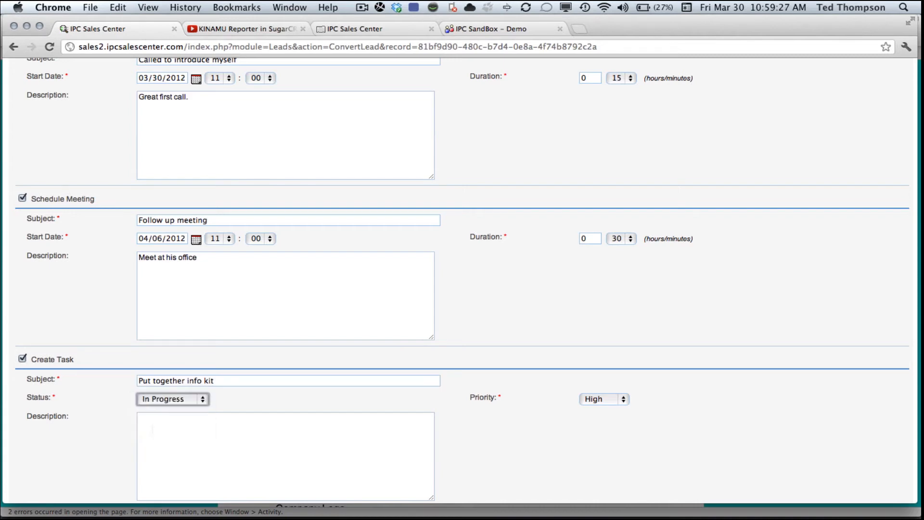
{"action": "key", "text": "Tab"}
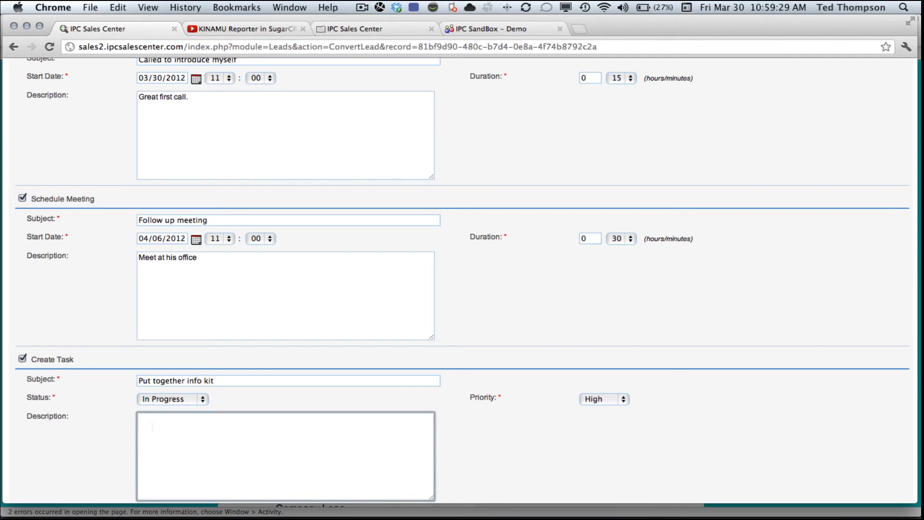
{"action": "type", "text": "He wants info about our opt"}
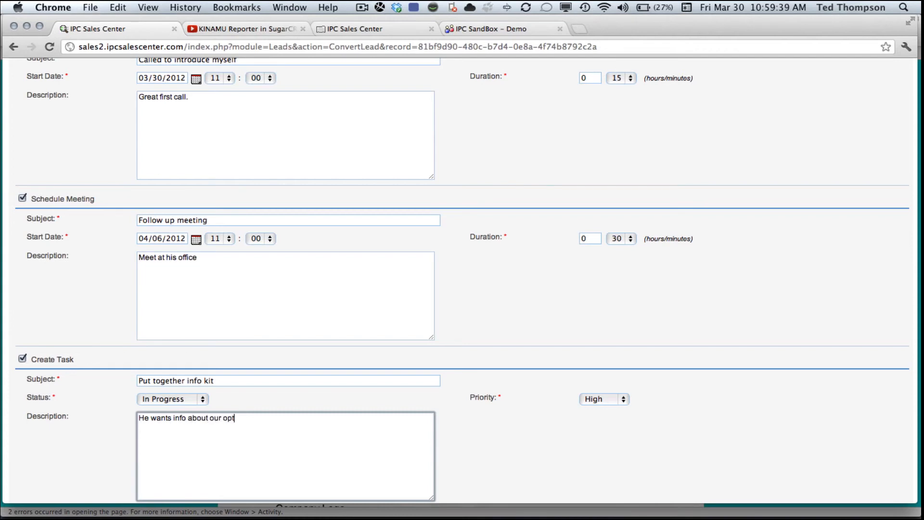
{"action": "type", "text": "ions"}
{"action": "scroll", "coordinate": [218, 439], "scroll_direction": "down", "scroll_amount": 5}
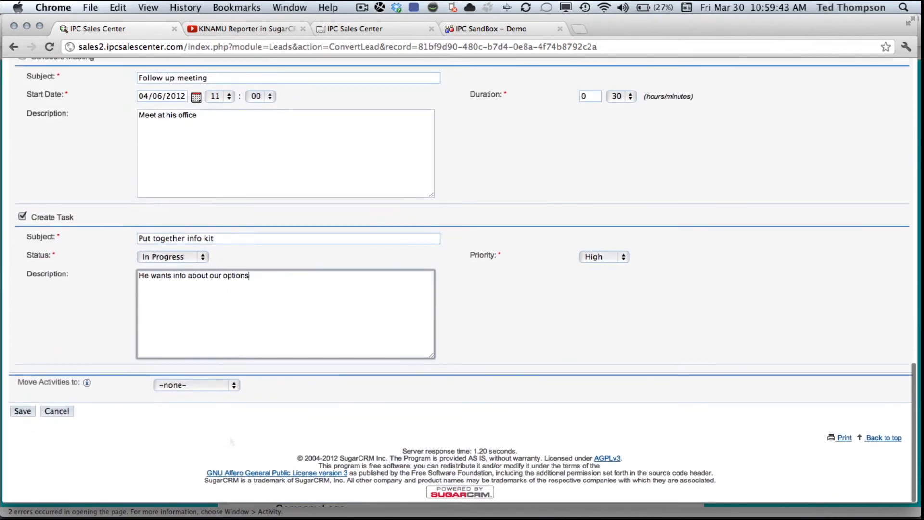
{"action": "key", "text": "Tab"}
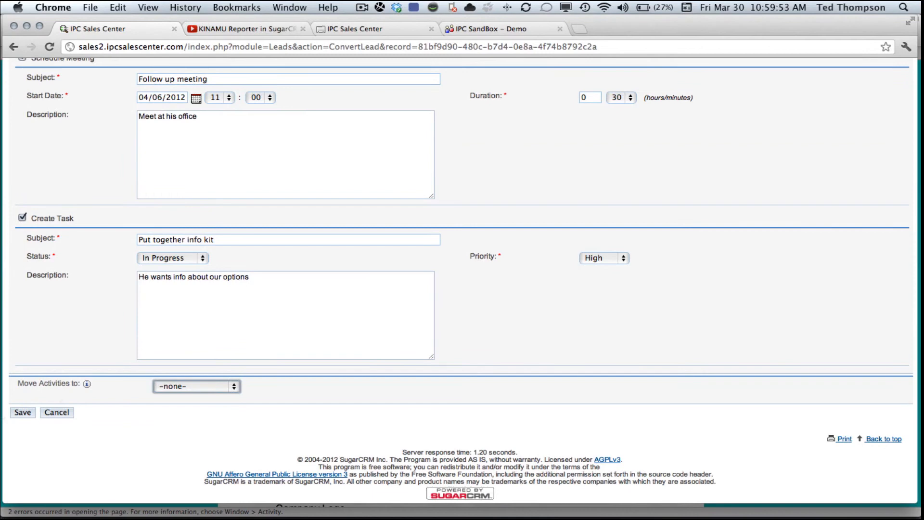
{"action": "key", "text": "Tab"}
Save the conversion and open the new New Lead Company account record
{"action": "key", "text": "Return"}
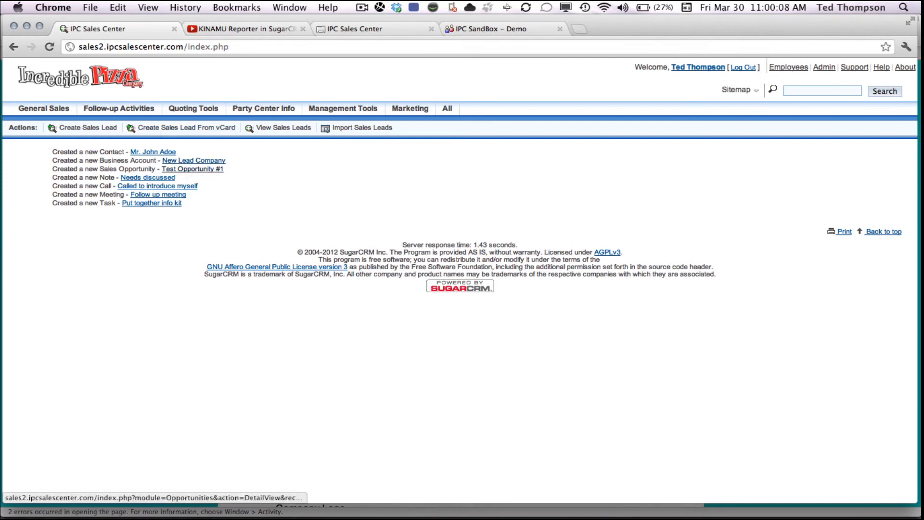
{"action": "left_click", "coordinate": [193, 161]}
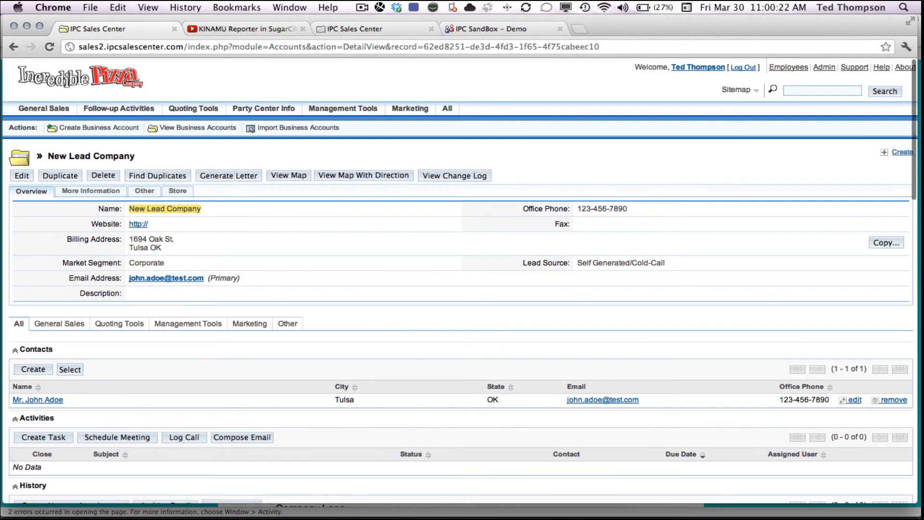
From the account's Contacts panel, open the converted contact's detail view showing its meeting, call and task
{"action": "scroll", "coordinate": [81, 386], "scroll_direction": "down", "scroll_amount": 5}
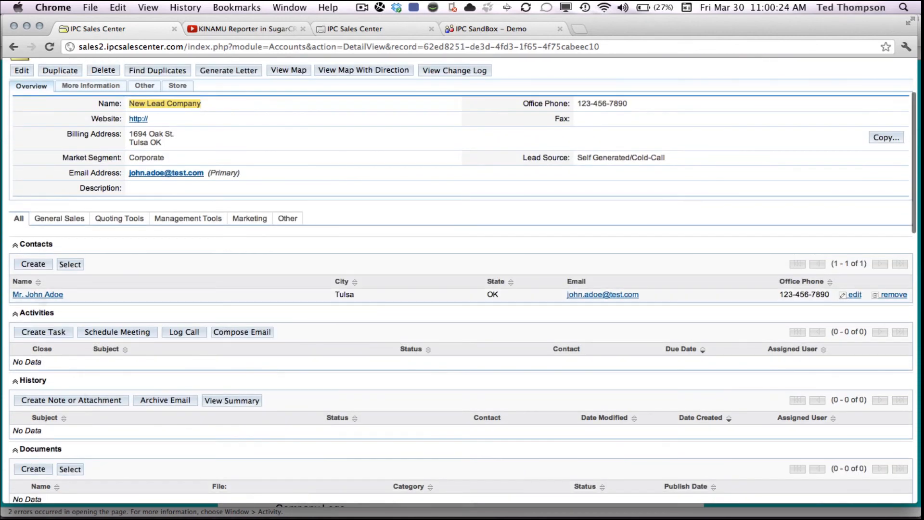
{"action": "left_click", "coordinate": [37, 294]}
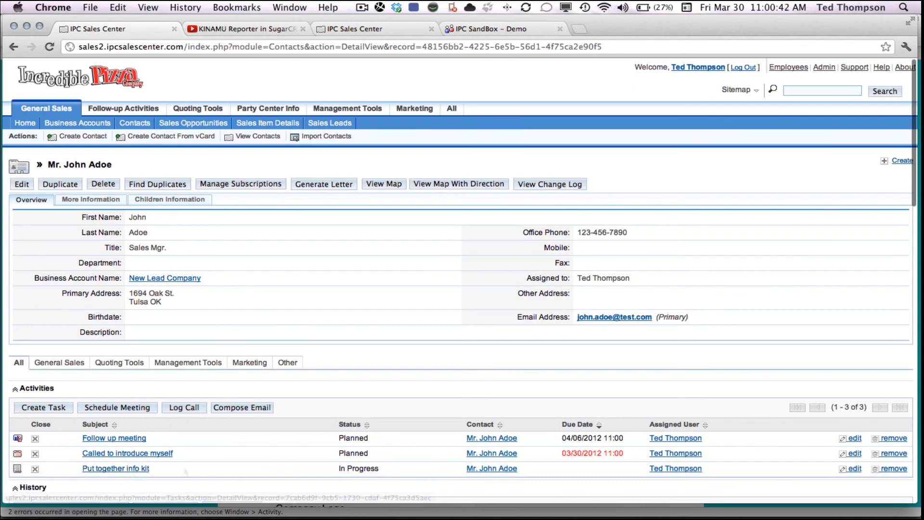
{"action": "scroll", "coordinate": [202, 461], "scroll_direction": "down", "scroll_amount": 5}
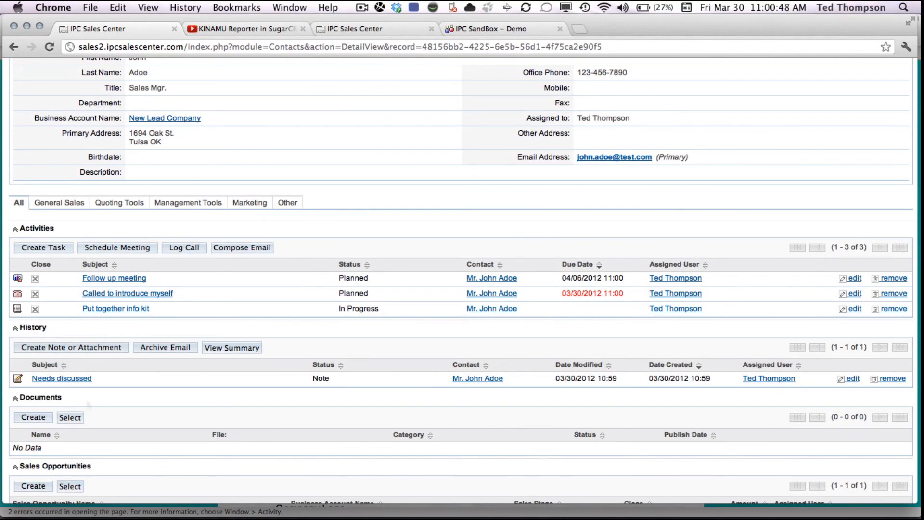
{"action": "scroll", "coordinate": [137, 380], "scroll_direction": "down", "scroll_amount": 5}
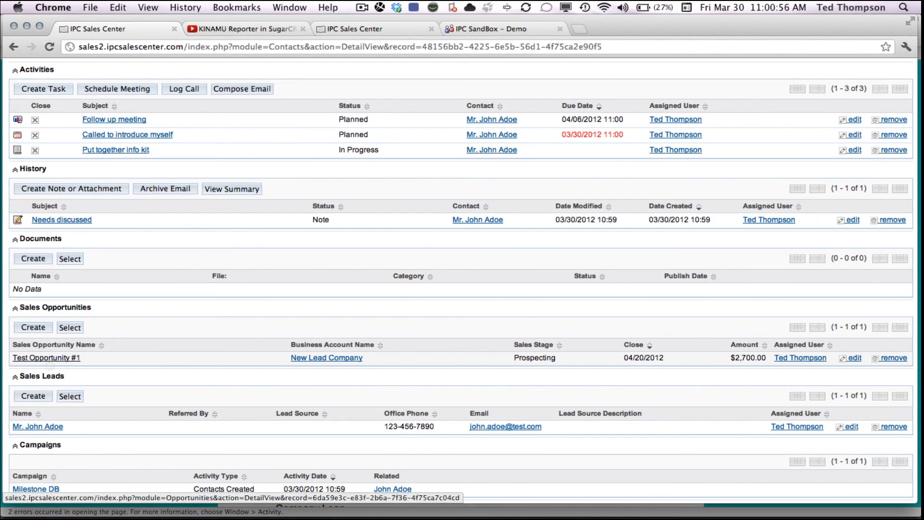
{"action": "scroll", "coordinate": [48, 358], "scroll_direction": "down", "scroll_amount": 4}
{"action": "scroll", "coordinate": [49, 364], "scroll_direction": "down", "scroll_amount": 6}
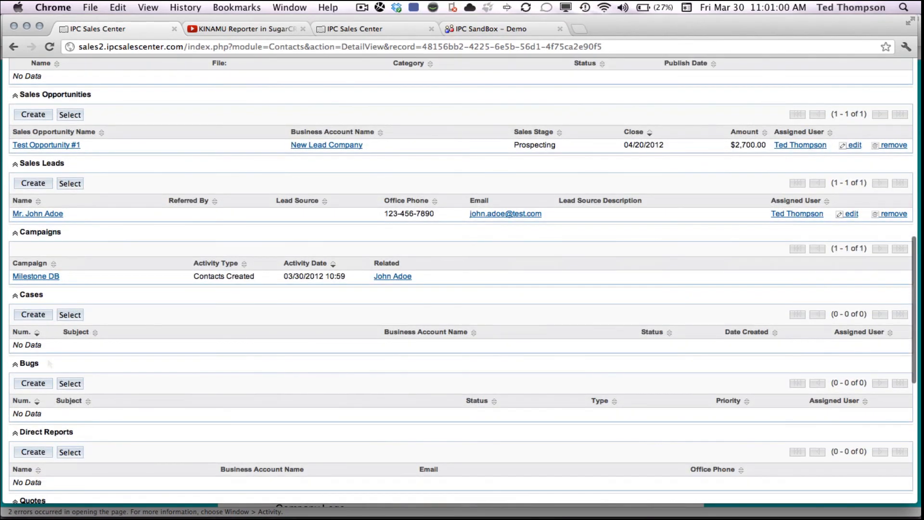
{"action": "scroll", "coordinate": [50, 363], "scroll_direction": "up", "scroll_amount": 15}
{"action": "scroll", "coordinate": [49, 363], "scroll_direction": "up", "scroll_amount": 7}
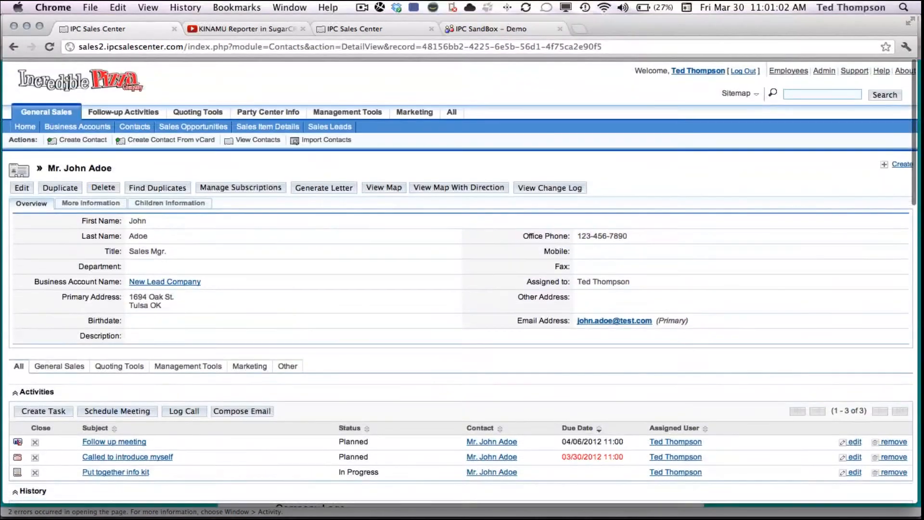